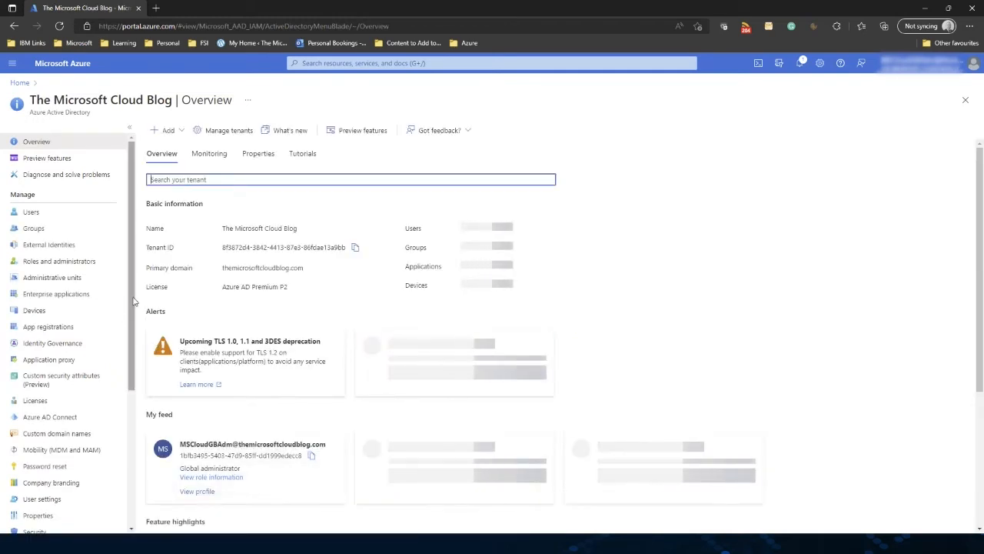
- Go to the directory's Security section and open Conditional Access
{"action": "scroll", "coordinate": [37, 354], "scroll_direction": "down", "scroll_amount": 5}
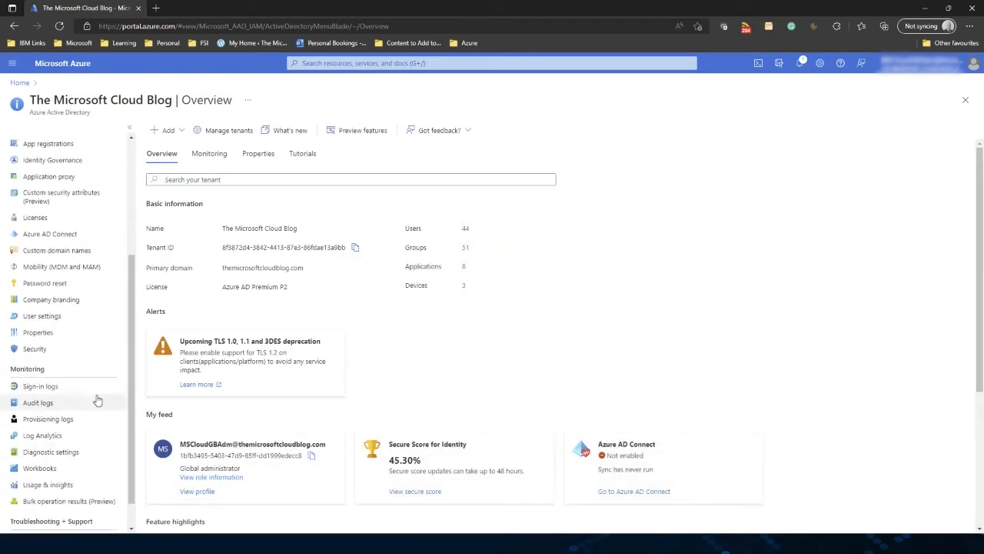
{"action": "left_click", "coordinate": [36, 352]}
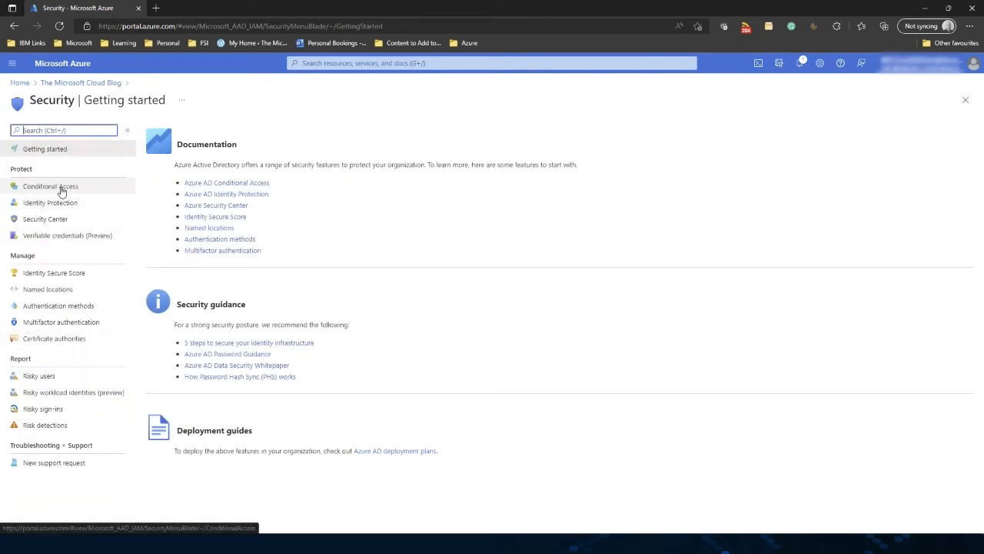
{"action": "left_click", "coordinate": [60, 188]}
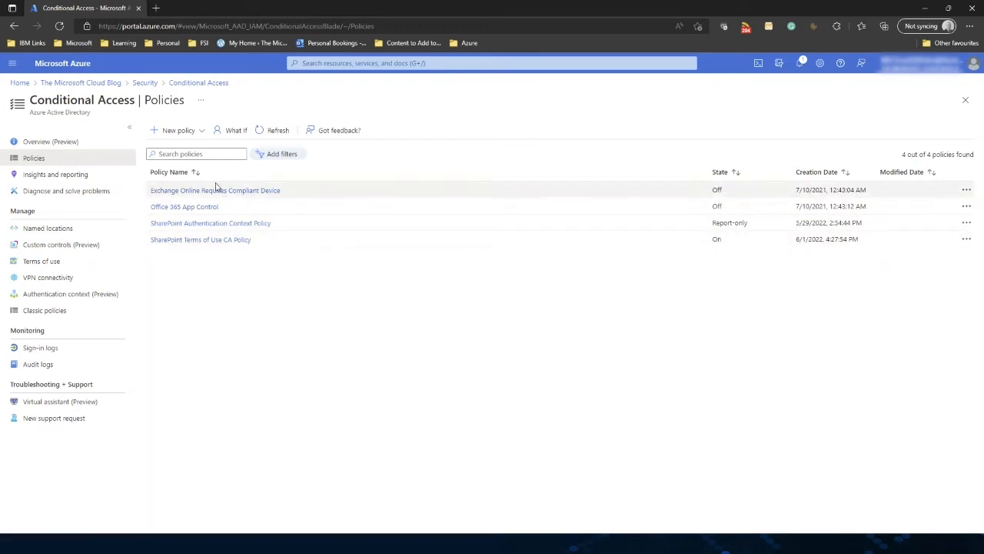
- Create a new blank Conditional Access policy named 'External Users MFA Policy'
{"action": "left_click", "coordinate": [205, 134]}
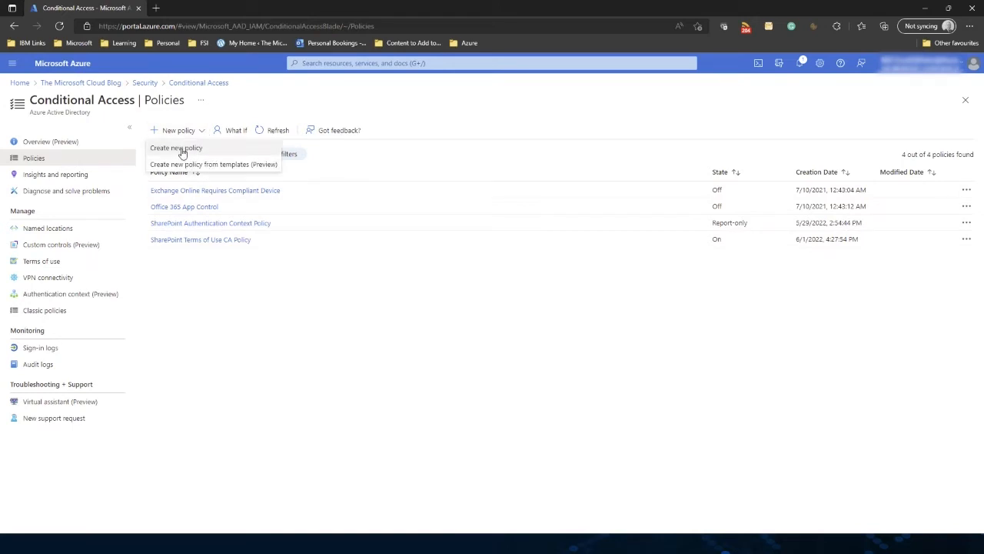
{"action": "left_click", "coordinate": [181, 149]}
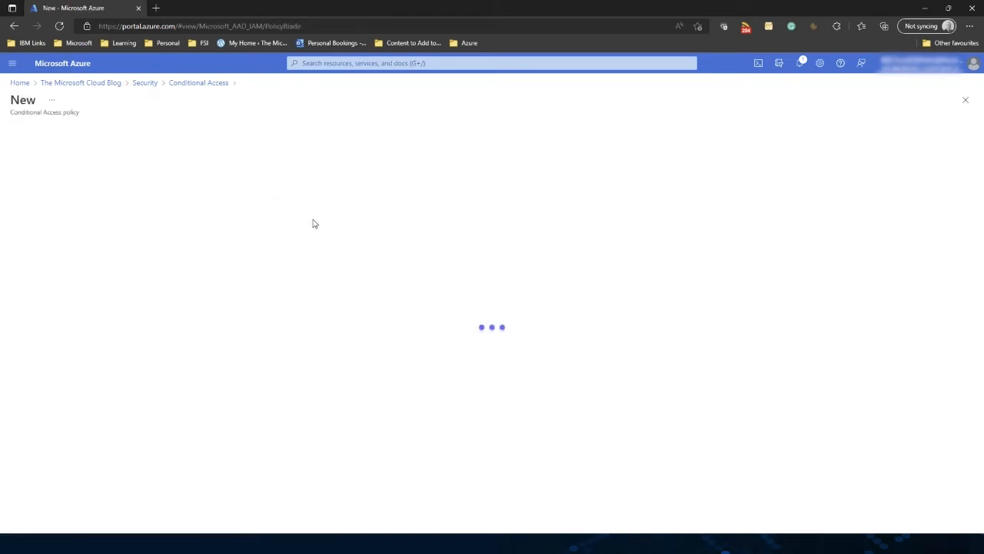
{"action": "left_click", "coordinate": [67, 191]}
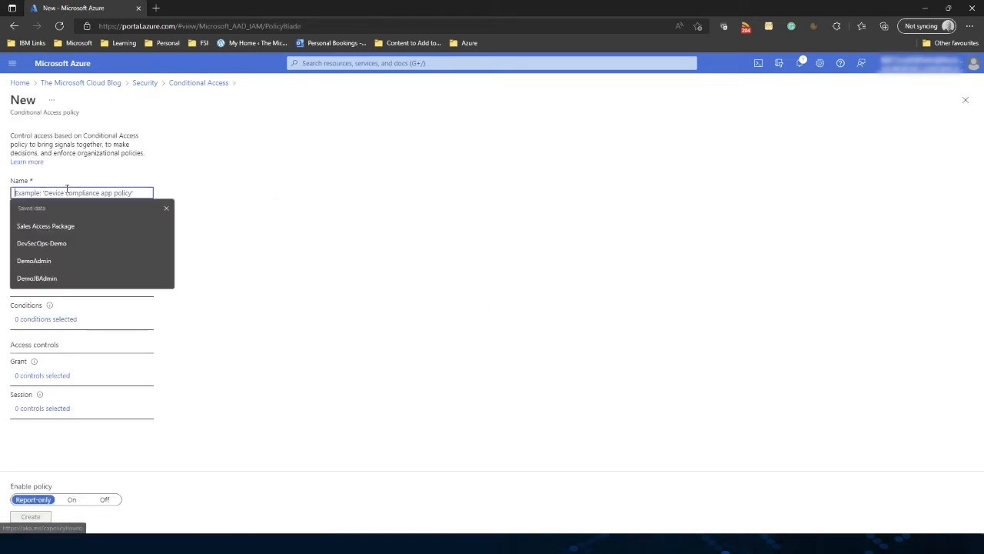
{"action": "type", "text": "External Users MFA Polic"}
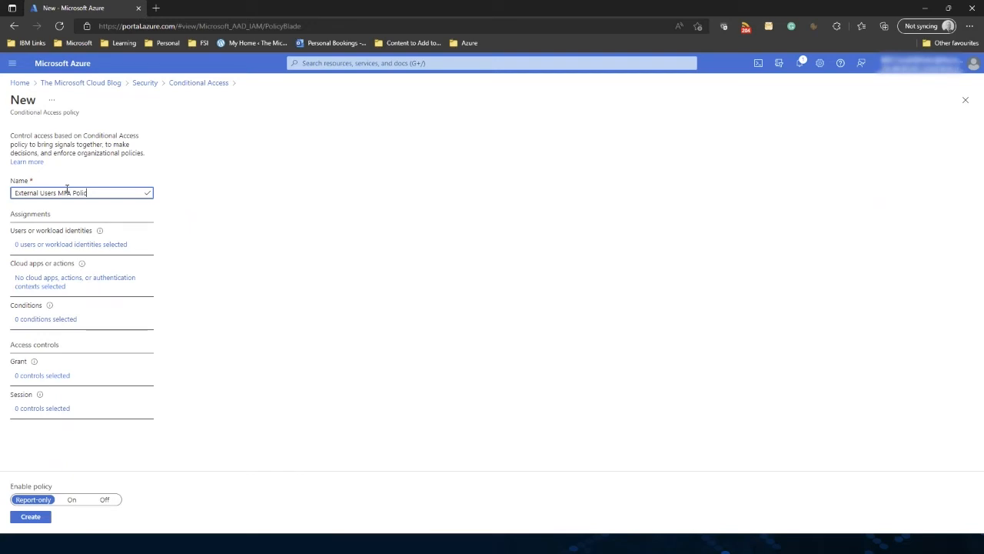
{"action": "type", "text": "y"}
{"action": "key", "text": "Tab"}
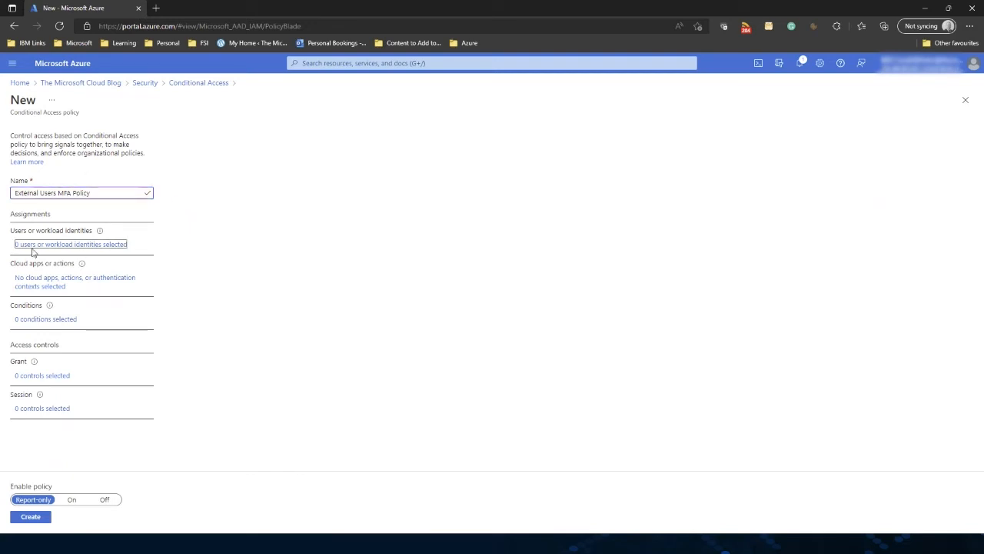
- Assign the policy to All guest and external users via Select users and groups
{"action": "left_click", "coordinate": [64, 245]}
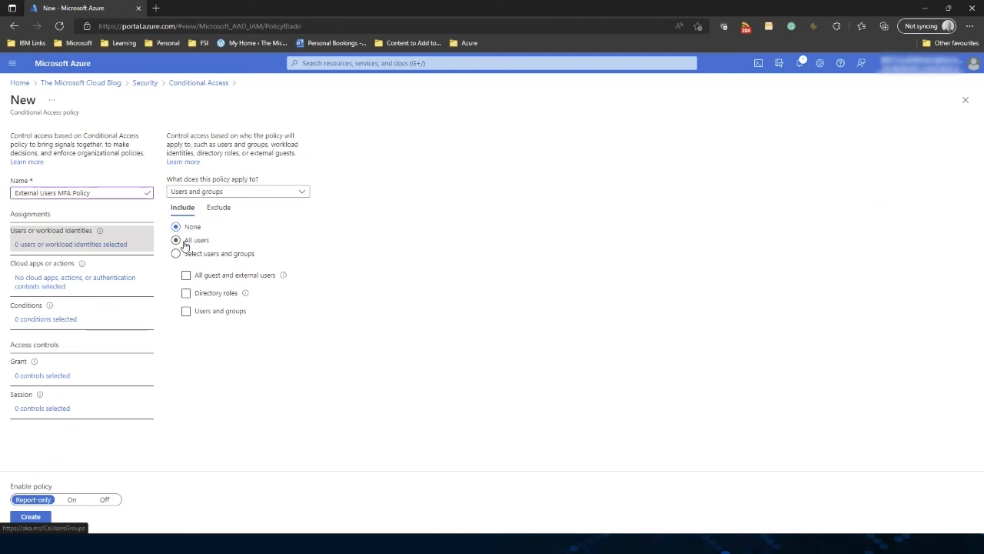
{"action": "left_click", "coordinate": [177, 255]}
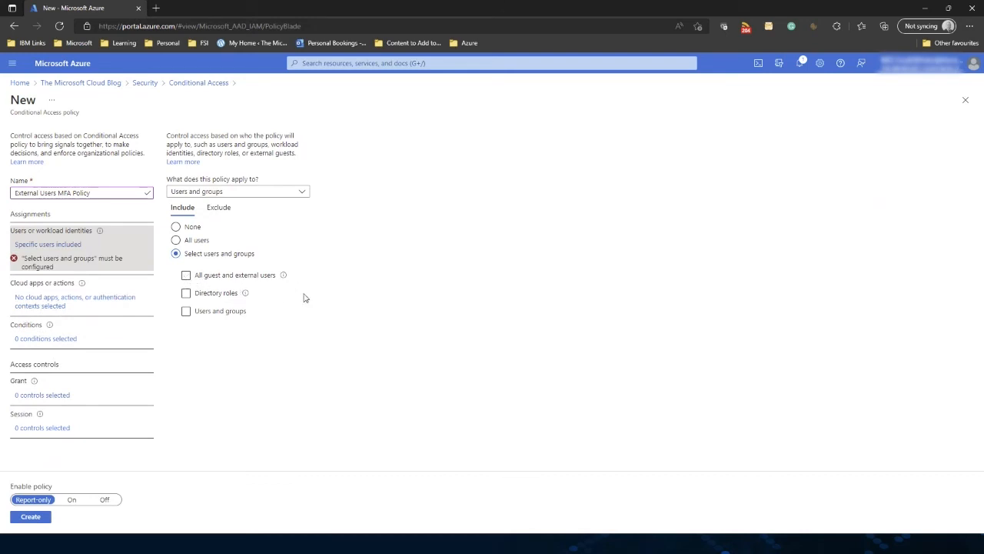
{"action": "left_click", "coordinate": [186, 276]}
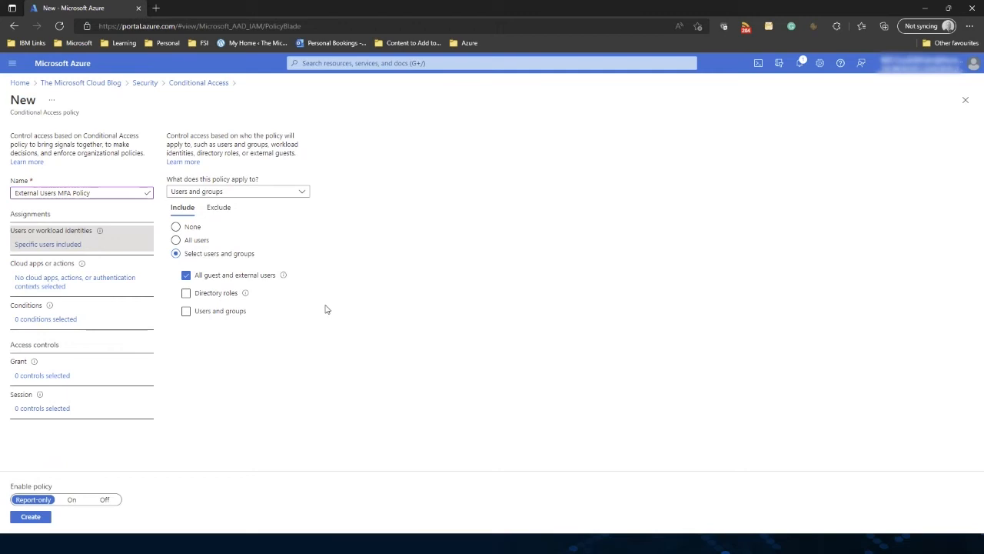
{"action": "left_click", "coordinate": [76, 282]}
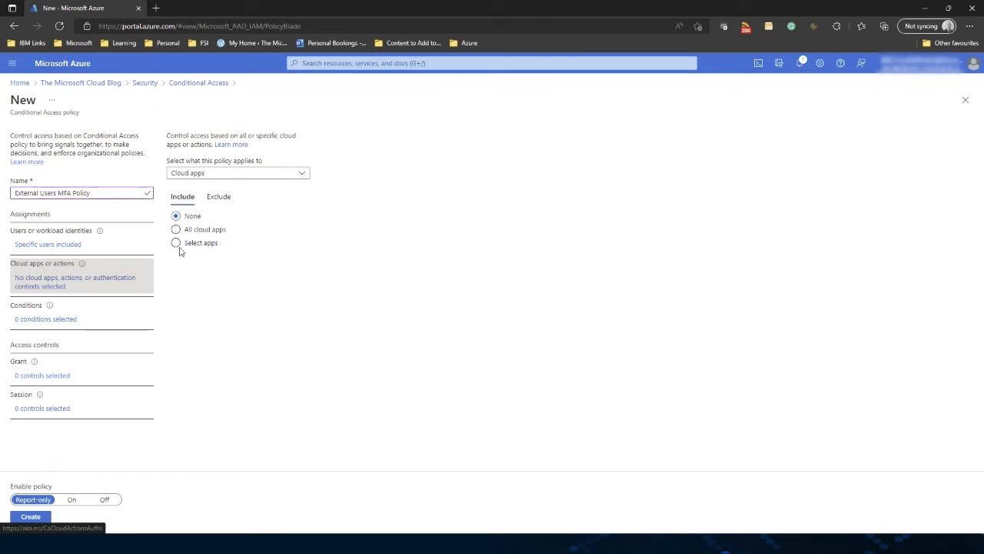
- Target All cloud apps, then review Device platforms under Conditions without configuring them
{"action": "left_click", "coordinate": [176, 243]}
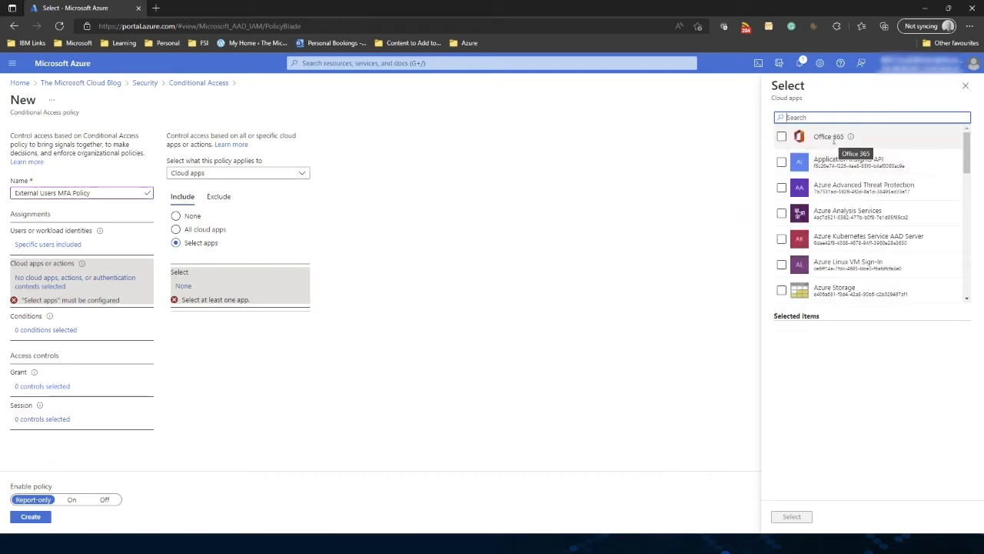
{"action": "left_click", "coordinate": [177, 230]}
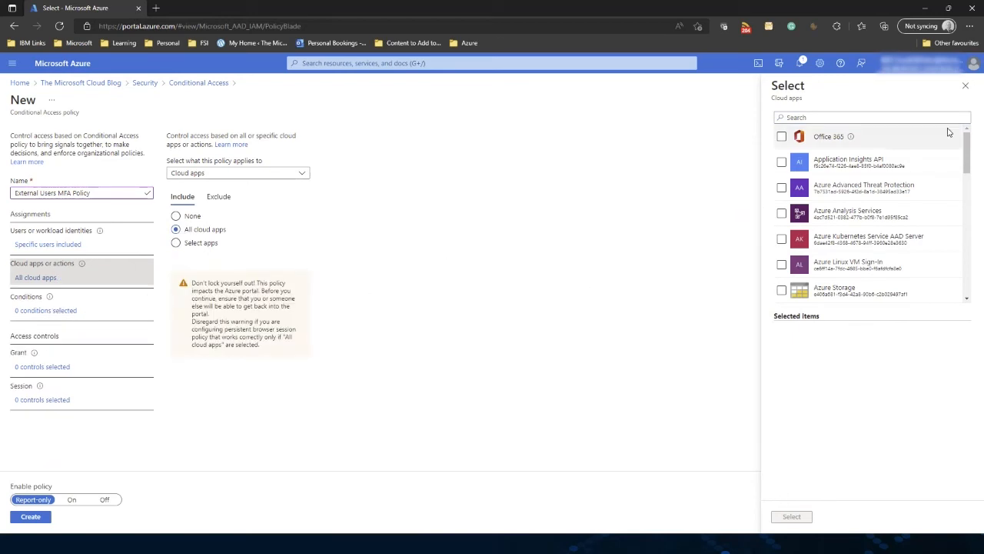
{"action": "left_click", "coordinate": [965, 86]}
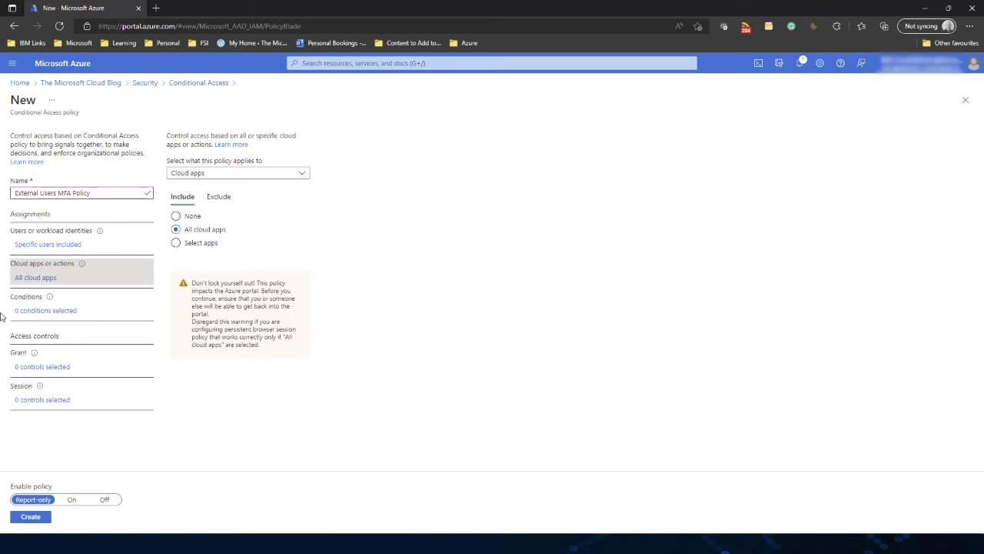
{"action": "left_click", "coordinate": [63, 312]}
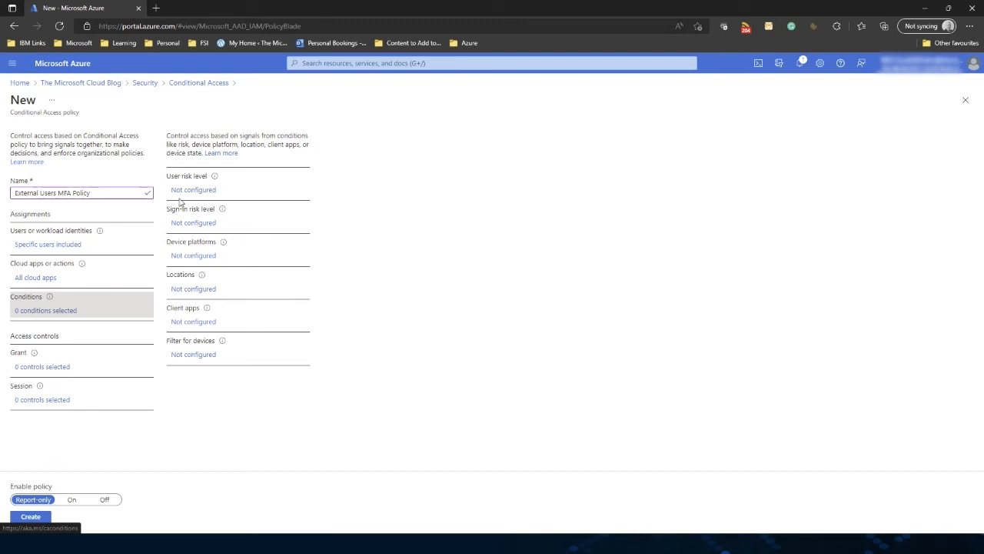
{"action": "left_click", "coordinate": [200, 258]}
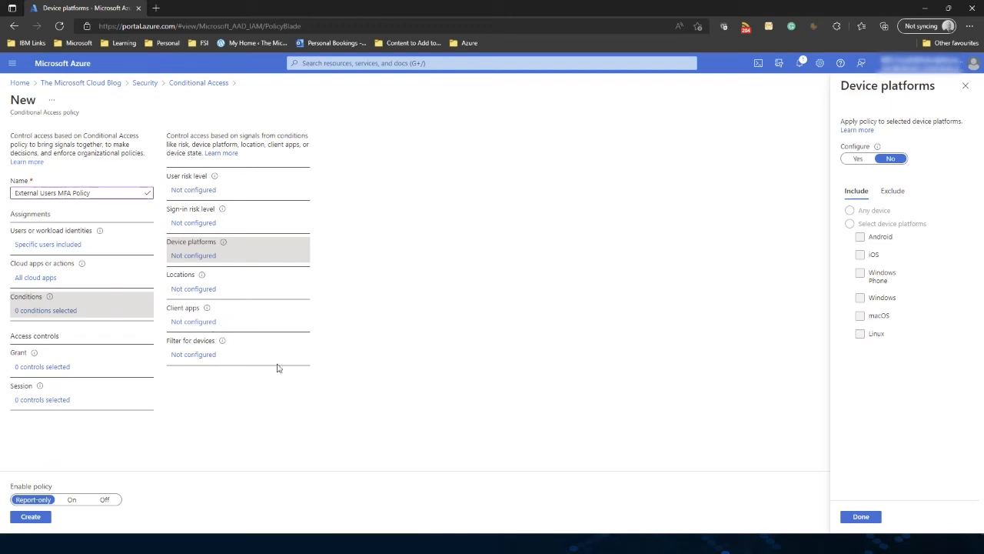
{"action": "left_click", "coordinate": [966, 85]}
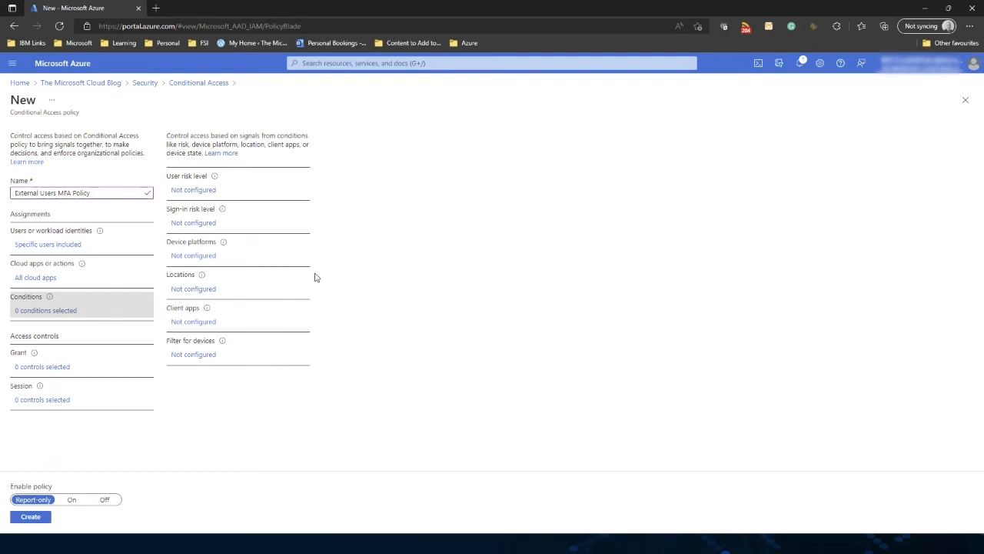
- Set the Grant control to Require multifactor authentication, leaving 1 control selected
{"action": "left_click", "coordinate": [59, 368]}
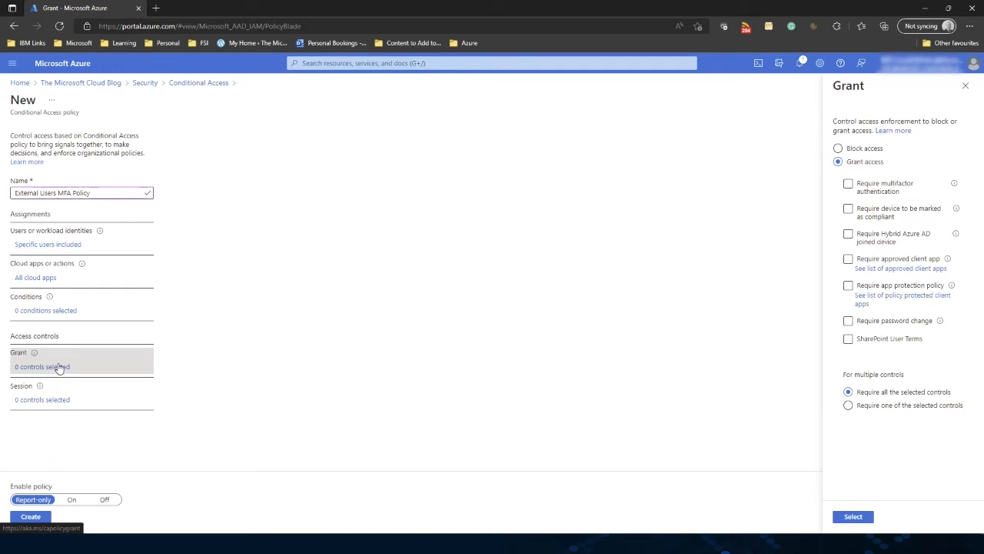
{"action": "left_click", "coordinate": [849, 185]}
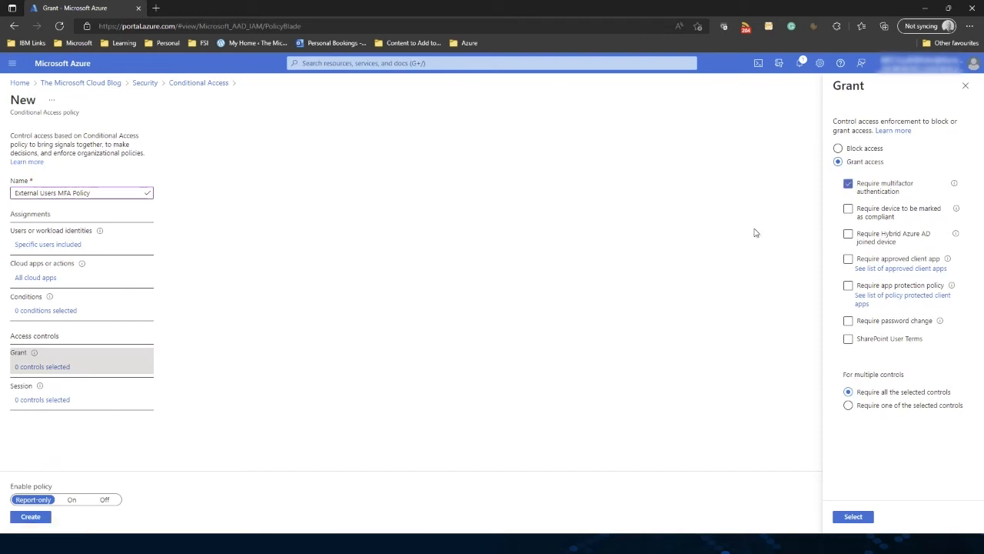
{"action": "left_click", "coordinate": [853, 515]}
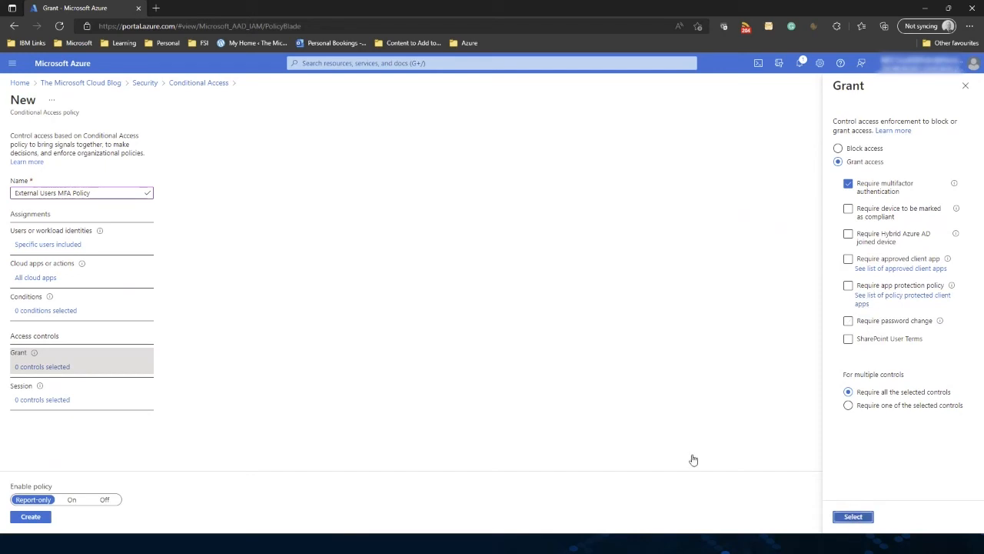
{"action": "left_click", "coordinate": [35, 399]}
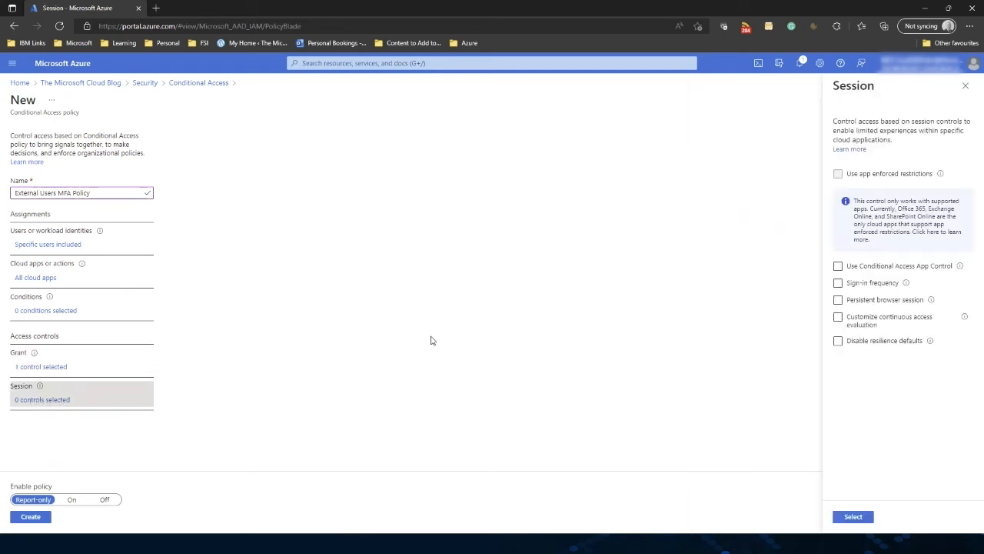
{"action": "left_click", "coordinate": [879, 285]}
{"action": "left_click", "coordinate": [965, 86]}
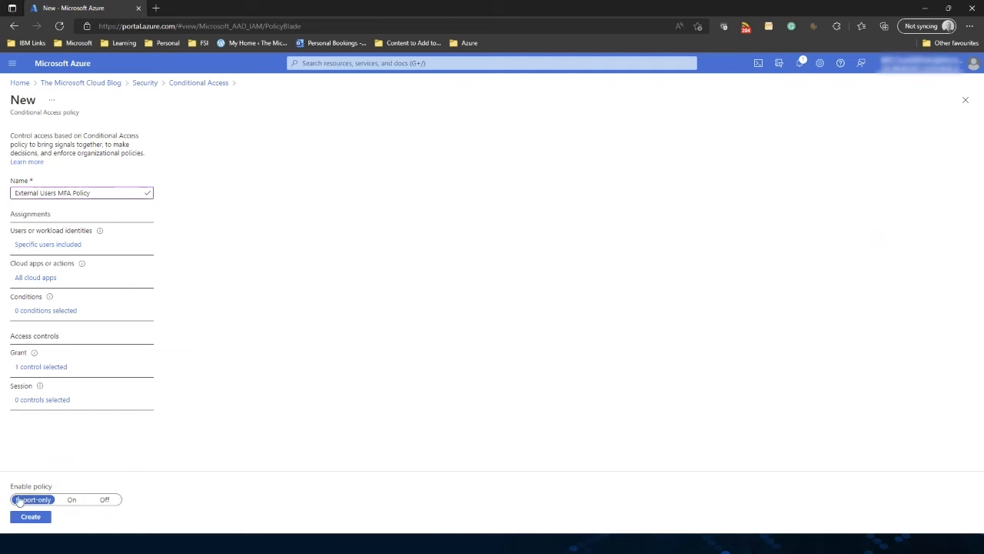
- Switch Enable policy from Report-only to On and create the policy
{"action": "left_click", "coordinate": [71, 502]}
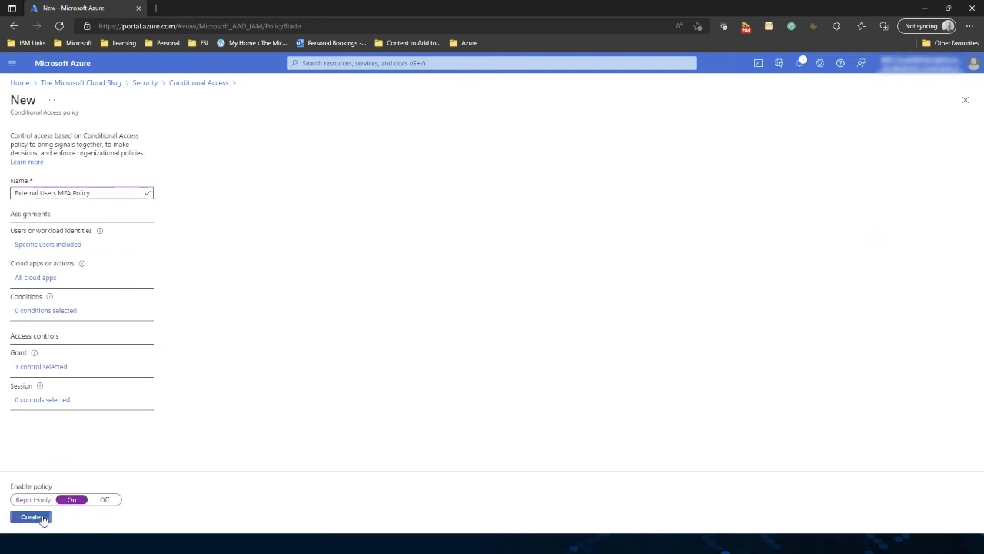
{"action": "left_click", "coordinate": [30, 518]}
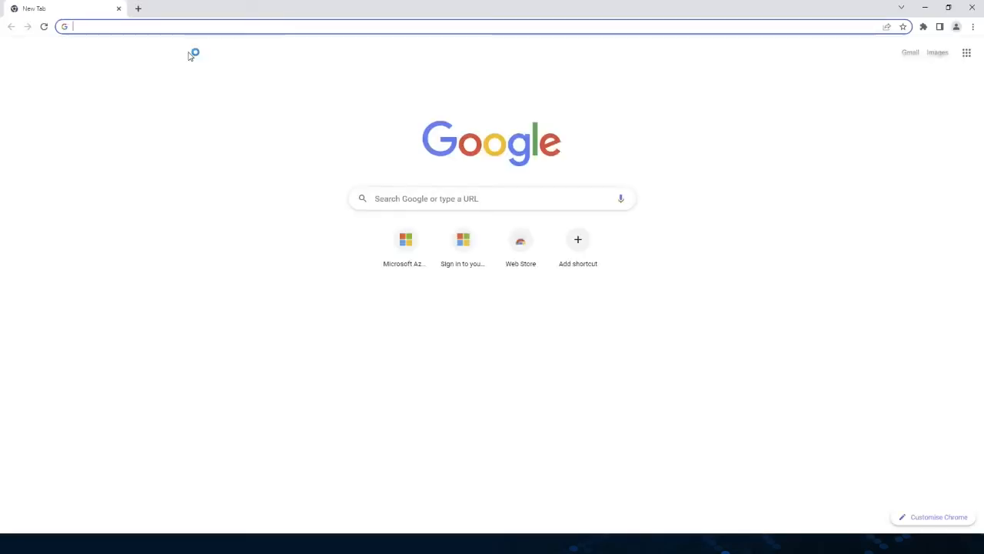
- Search 'azure' in Chrome, sign in with the Microsoft account, and open the Azure portal Home
{"action": "type", "text": "azure"}
{"action": "key", "text": "Return"}
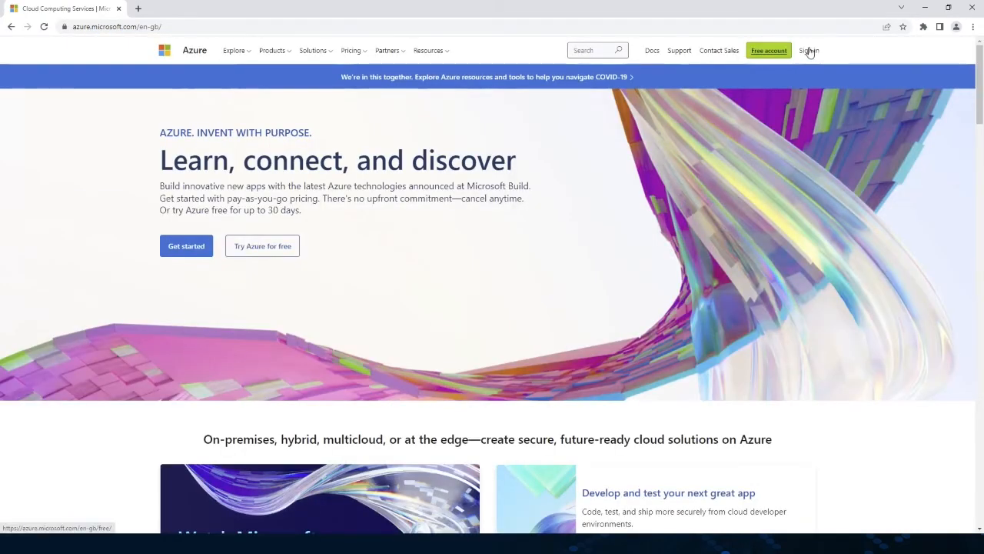
{"action": "left_click", "coordinate": [810, 52]}
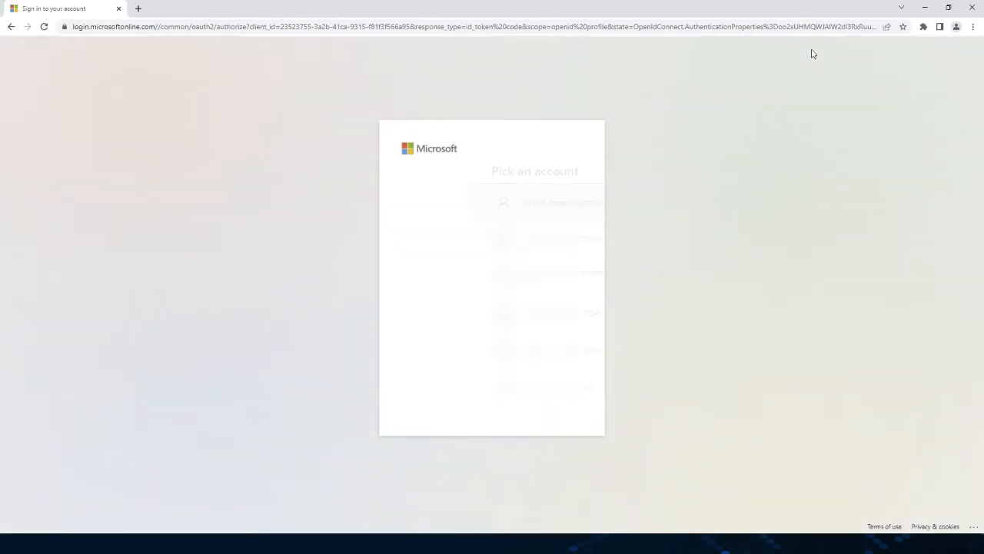
{"action": "left_click", "coordinate": [463, 205]}
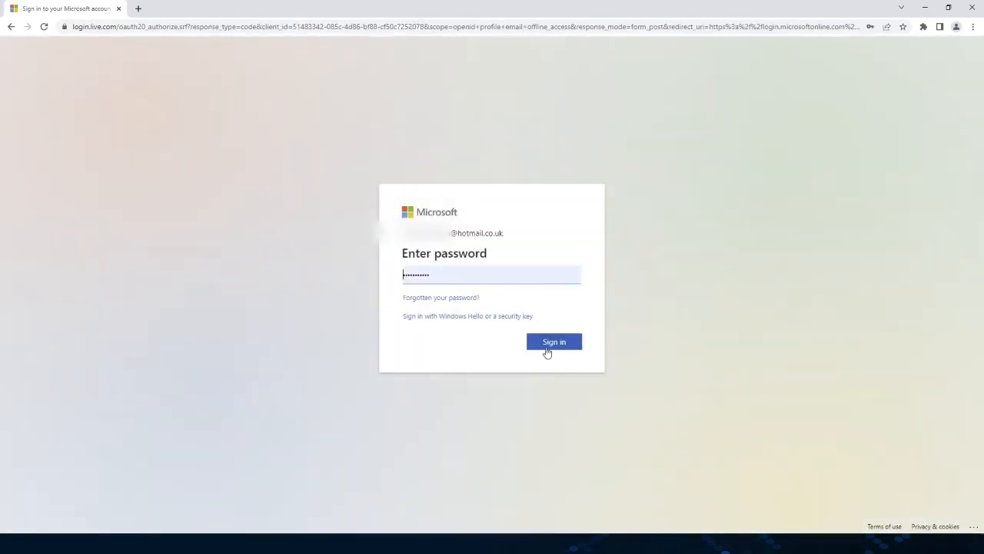
{"action": "left_click", "coordinate": [568, 343]}
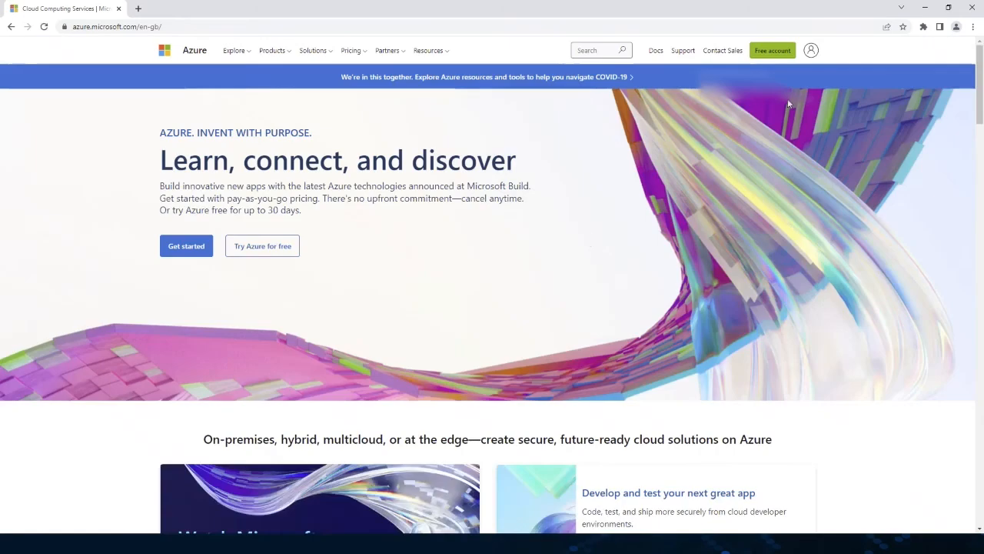
{"action": "left_click", "coordinate": [812, 52]}
{"action": "left_click", "coordinate": [770, 117]}
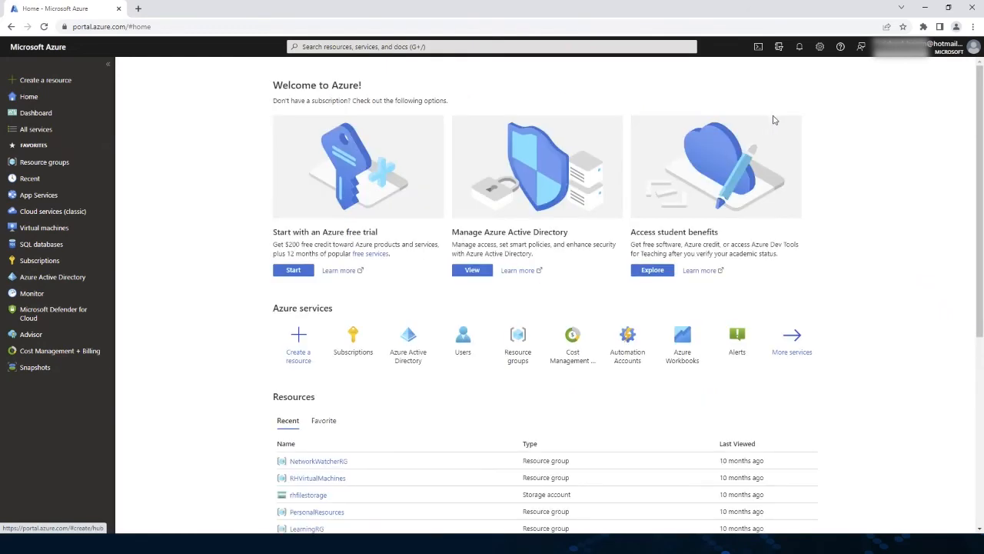
- Switch to The Microsoft Cloud Blog directory from All Directories in the account menu
{"action": "left_click", "coordinate": [973, 47]}
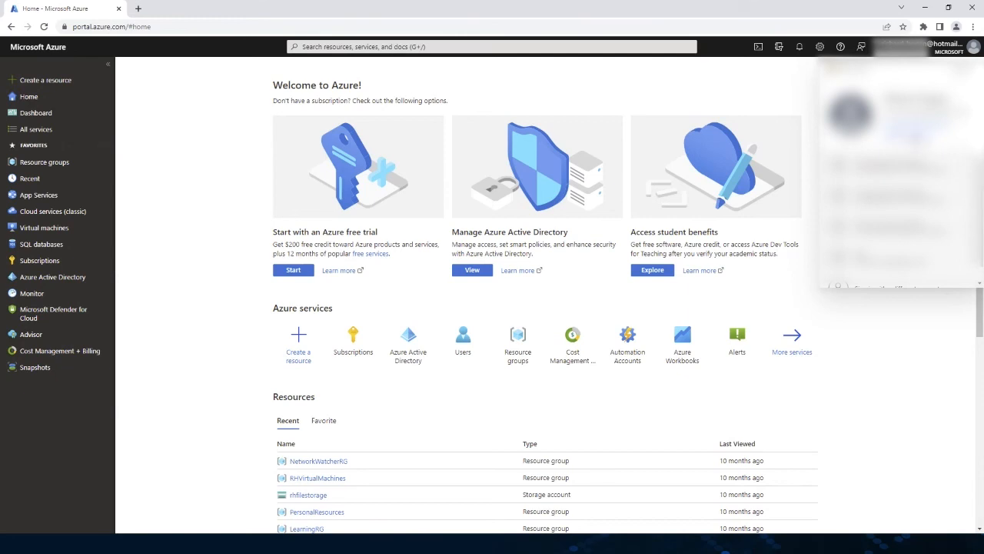
{"action": "left_click", "coordinate": [906, 137]}
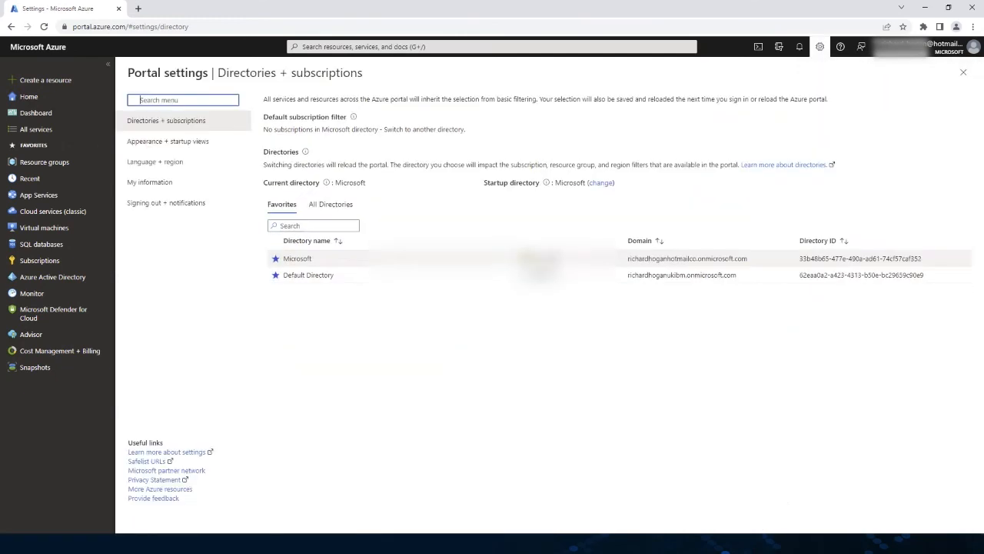
{"action": "left_click", "coordinate": [329, 209]}
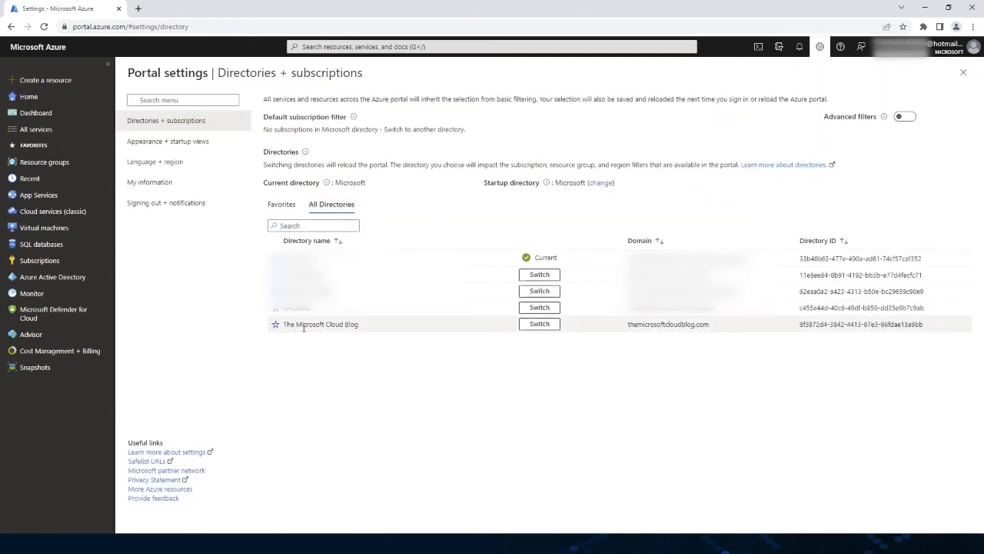
{"action": "left_click", "coordinate": [541, 325]}
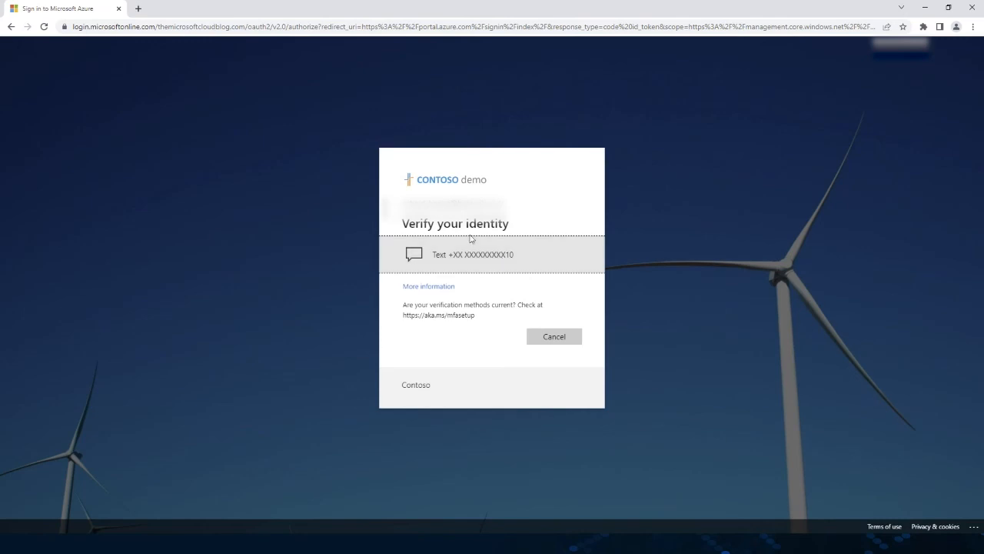
- Choose text-message verification, enter the SMS verification code, and verify
{"action": "left_click", "coordinate": [503, 256]}
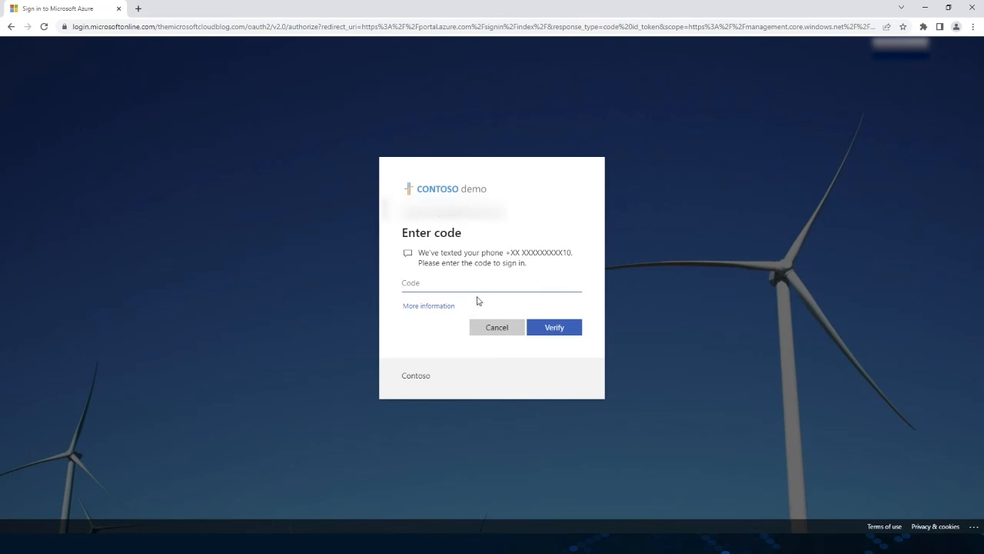
{"action": "left_click", "coordinate": [555, 329]}
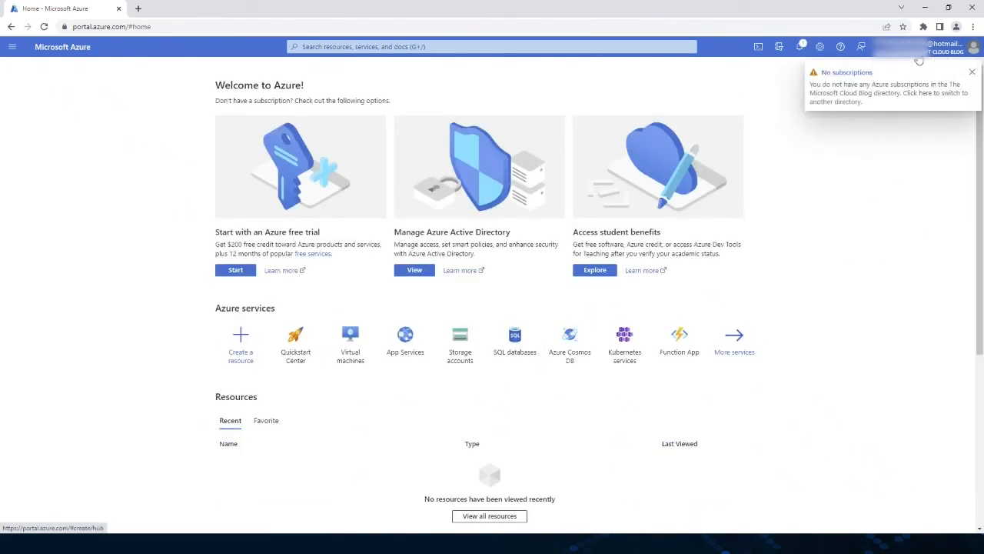
- Close the No subscriptions notice and advance the slideshow to the Thanks for Watching slide
{"action": "left_click", "coordinate": [973, 74]}
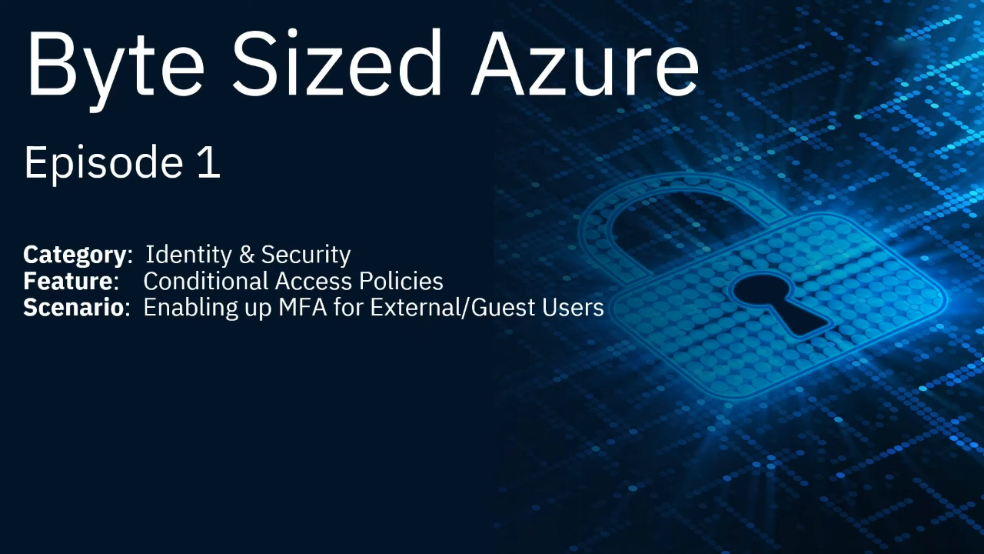
{"action": "left_click", "coordinate": [371, 333]}
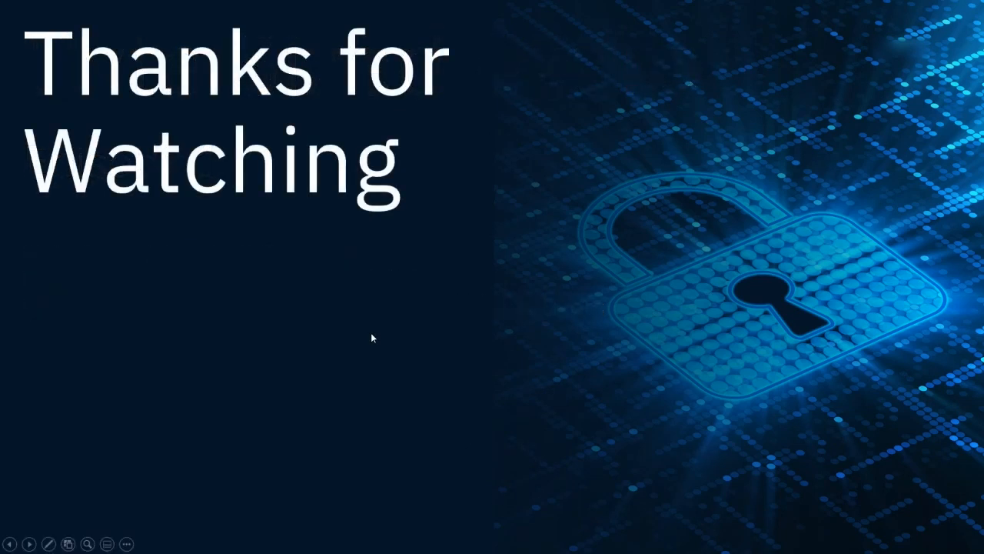